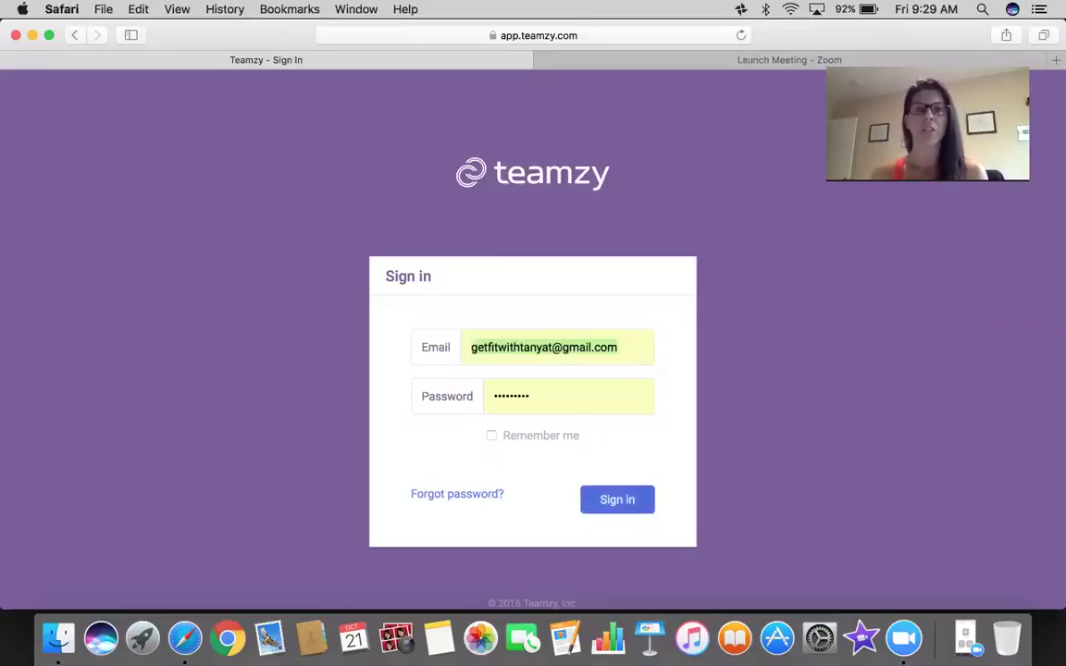
# - Sign in to the Teamzy account
pyautogui.click(609, 503)
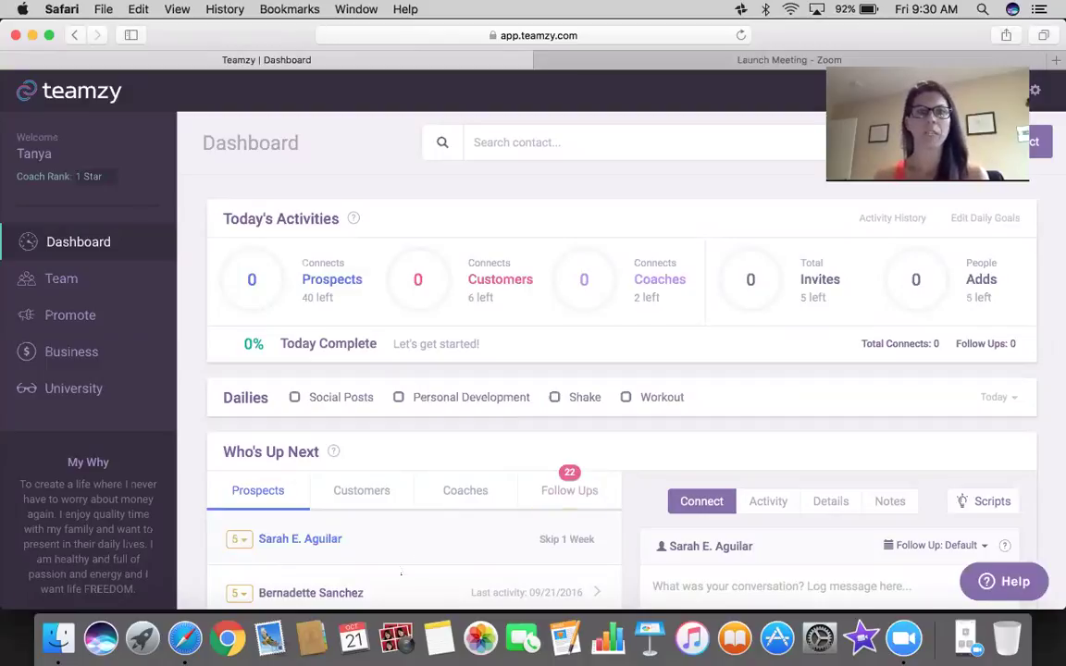
# - Open the Team contact list and turn on Rank Mode to show star ratings
pyautogui.click(108, 282)
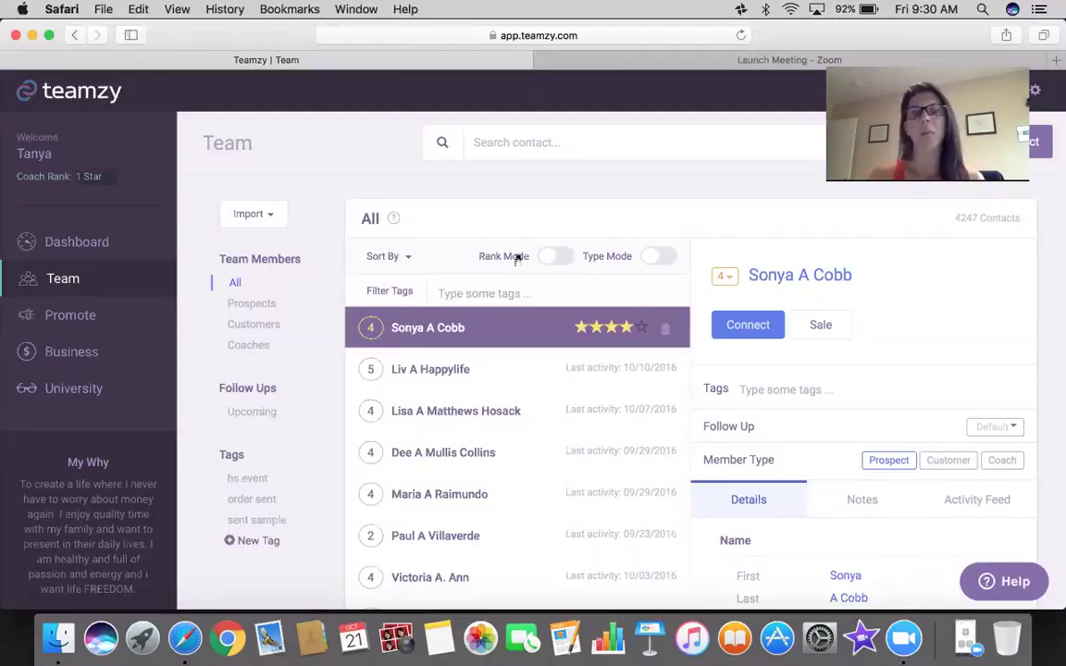
pyautogui.click(555, 257)
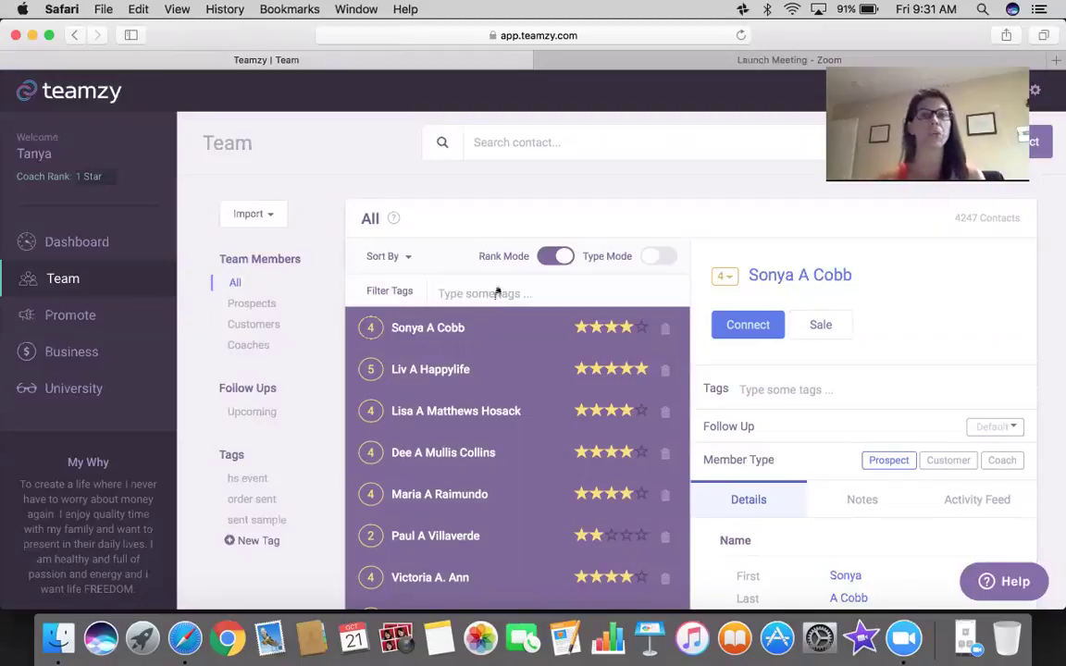
pyautogui.scroll(-3, 497, 293)
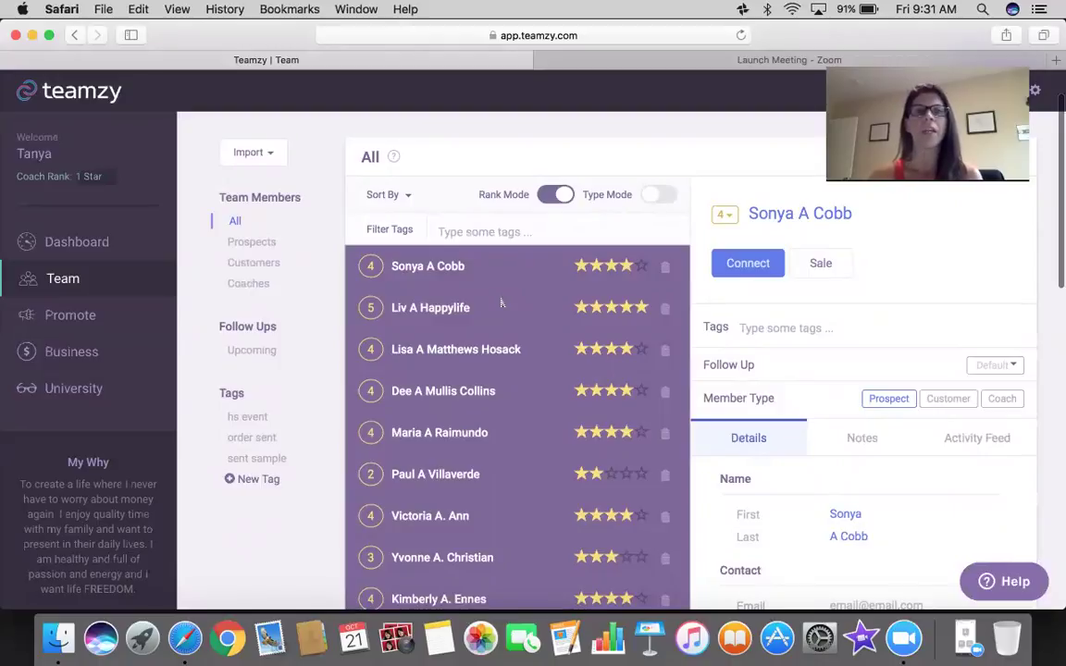
pyautogui.scroll(-1, 501, 303)
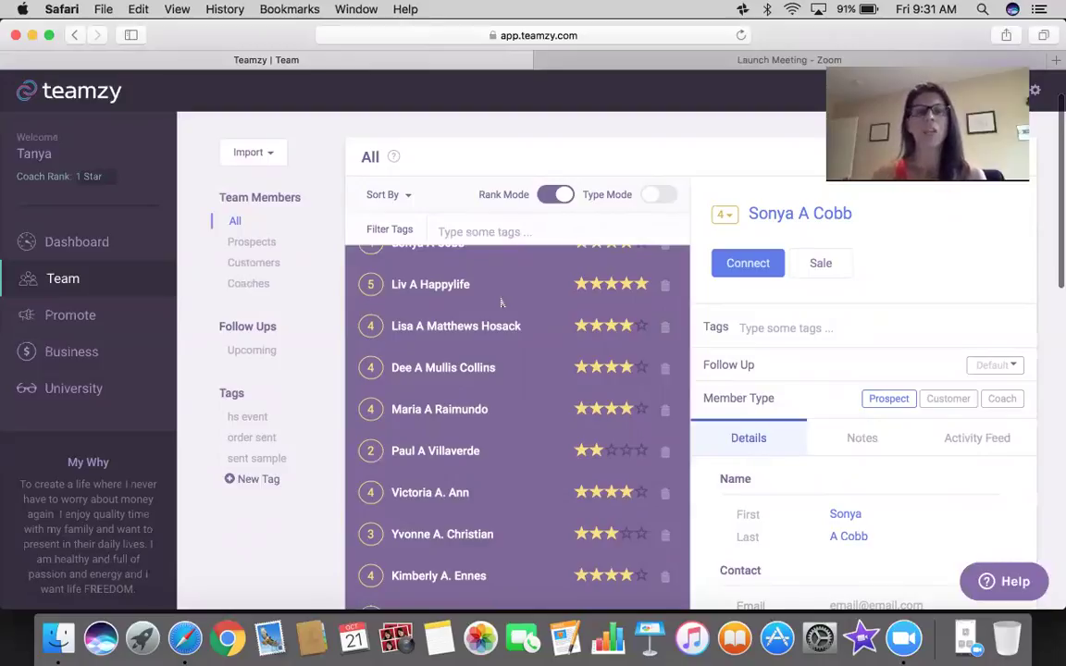
pyautogui.scroll(-6, 501, 302)
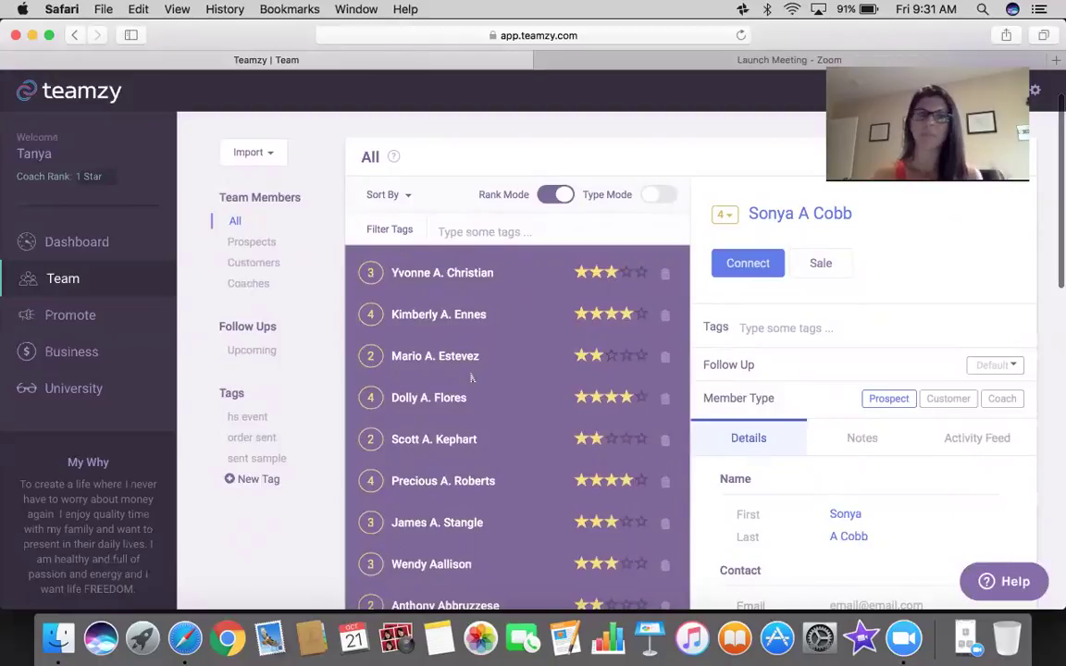
pyautogui.scroll(-2, 472, 377)
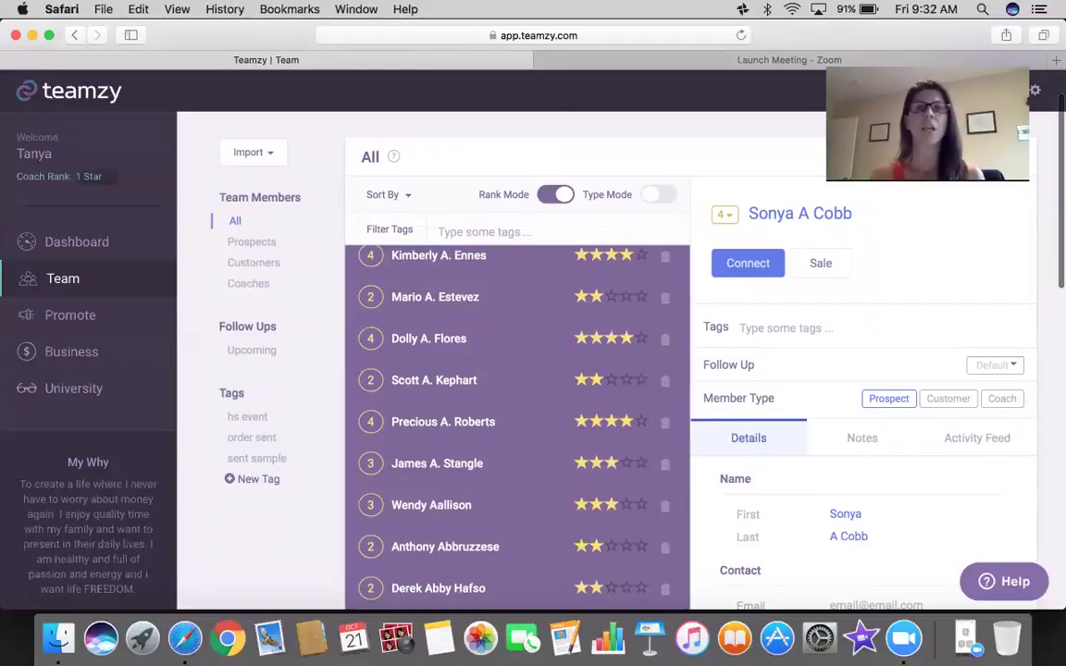
# - Turn off Rank Mode to show last-activity dates and scroll the list back to the top
pyautogui.click(556, 194)
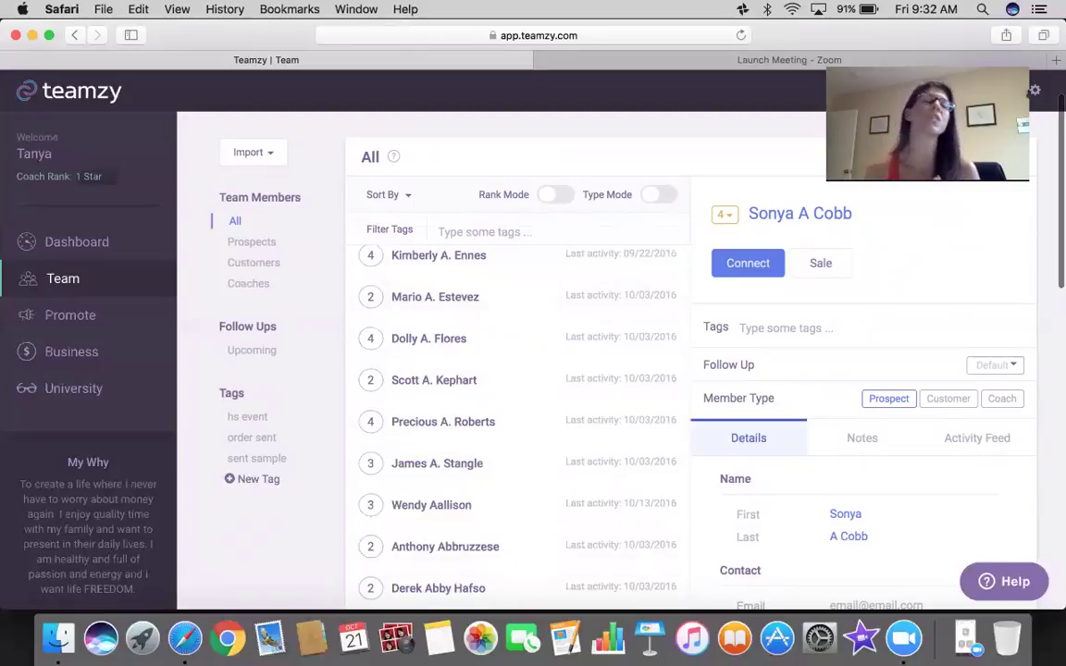
pyautogui.scroll(3, 518, 417)
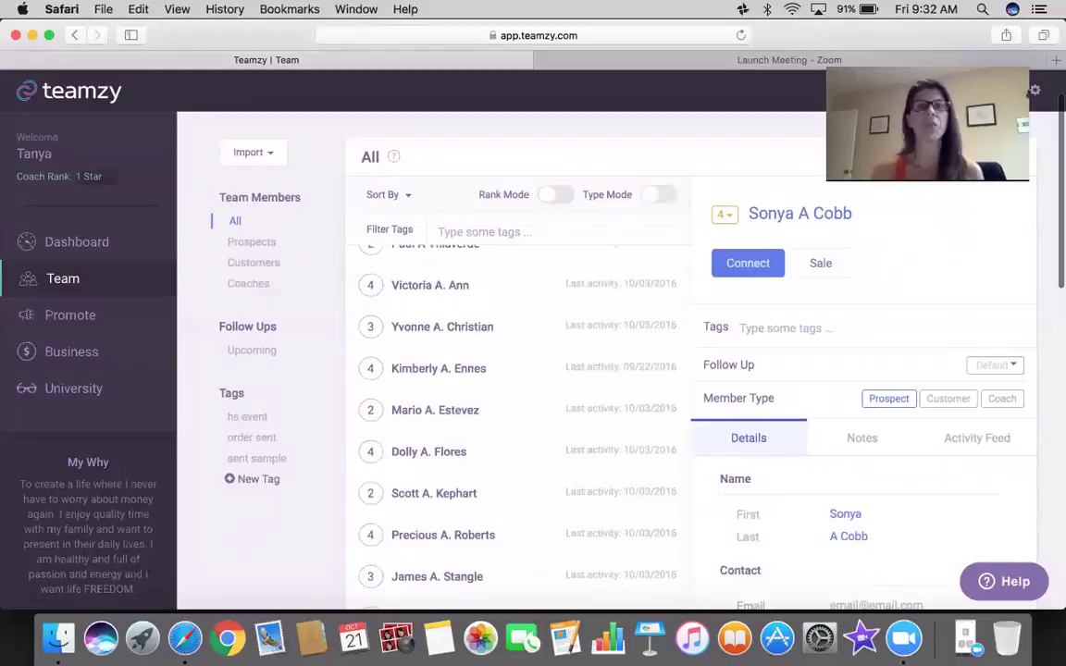
pyautogui.scroll(6, 419, 301)
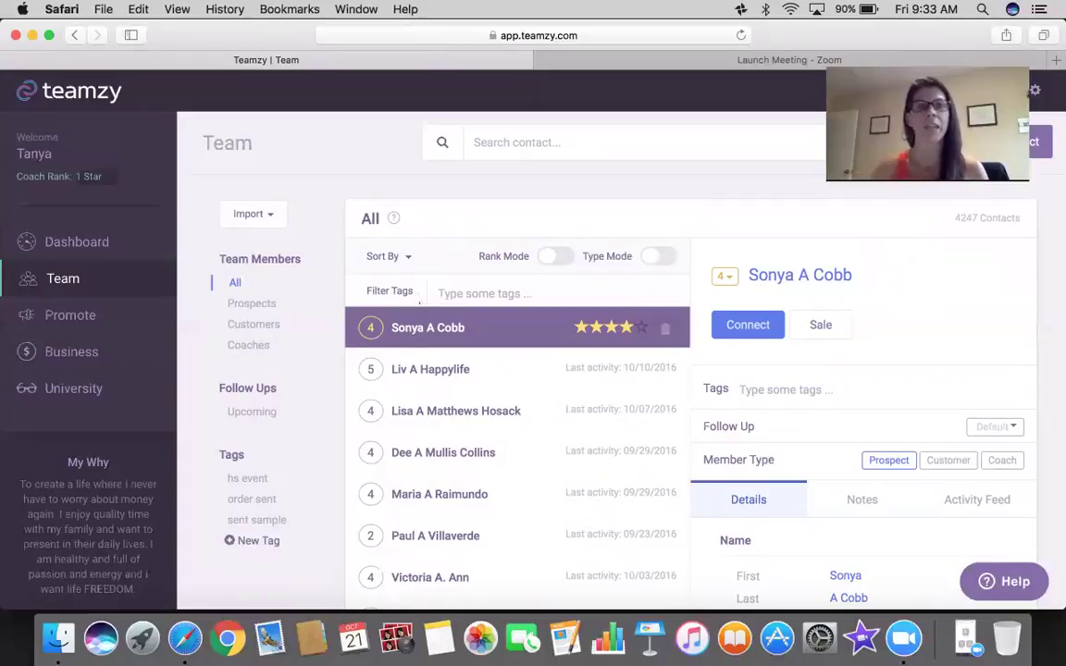
pyautogui.scroll(-10, 420, 301)
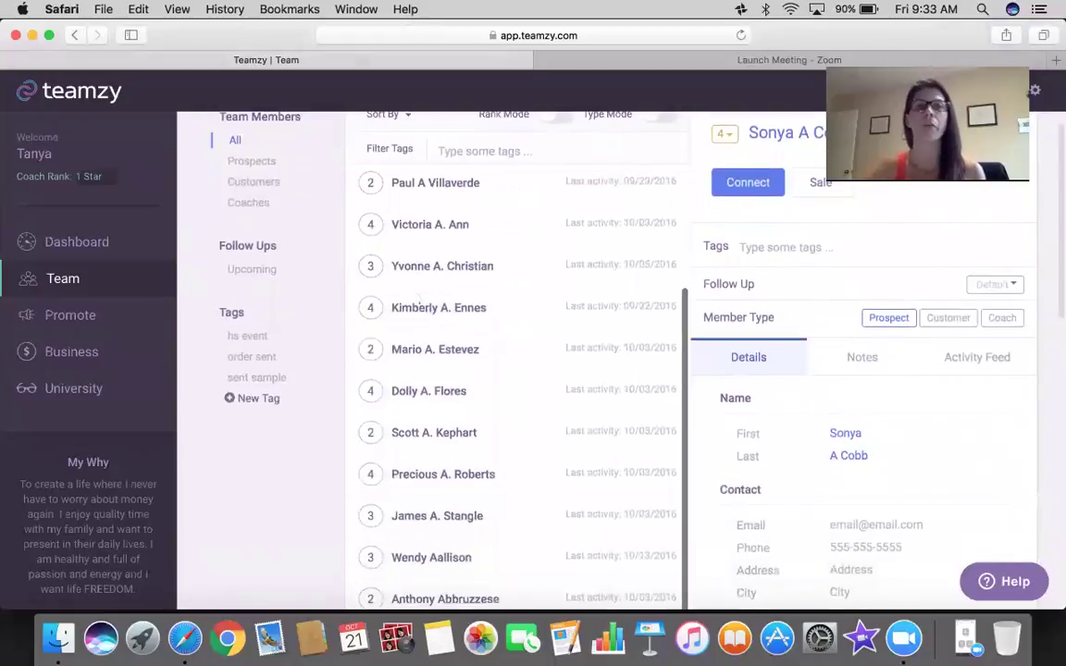
pyautogui.scroll(-15, 420, 302)
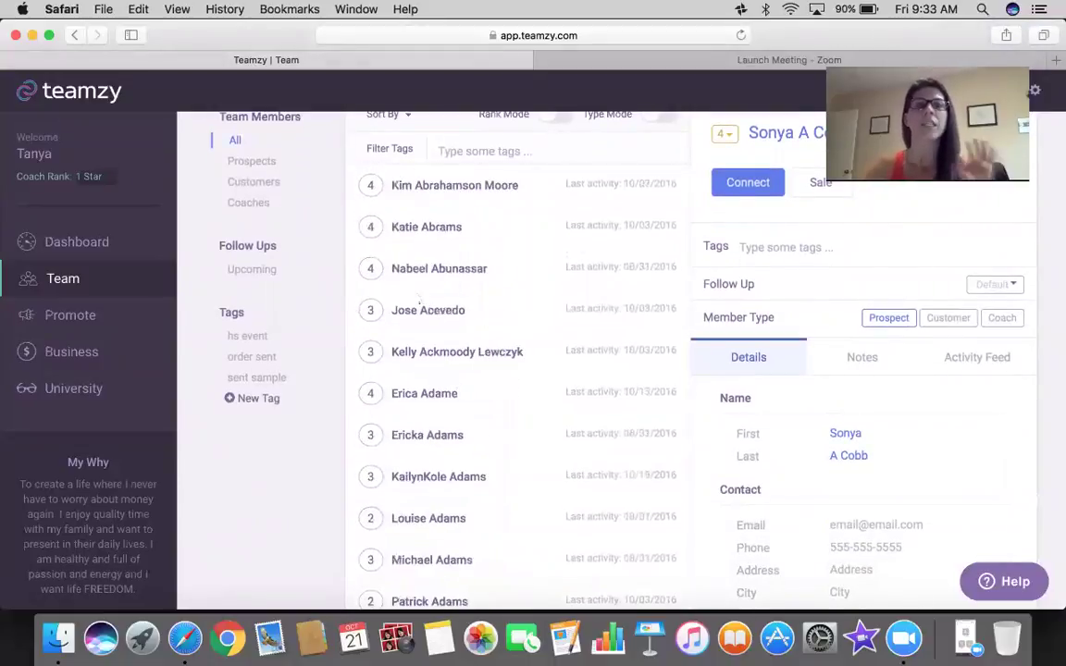
pyautogui.scroll(20, 420, 301)
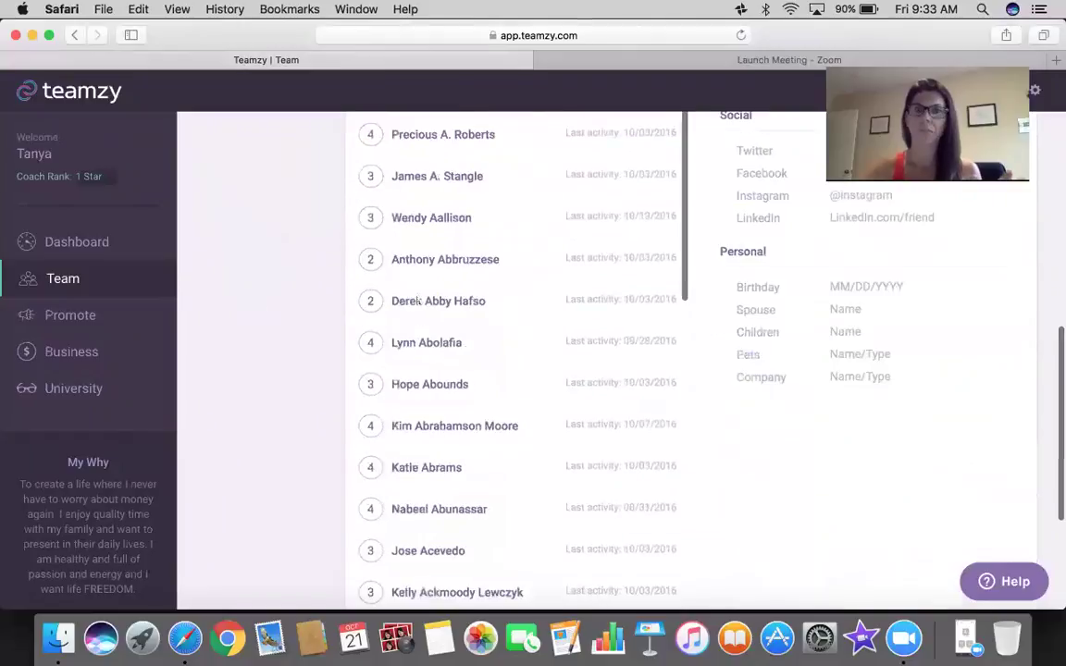
pyautogui.scroll(5, 420, 296)
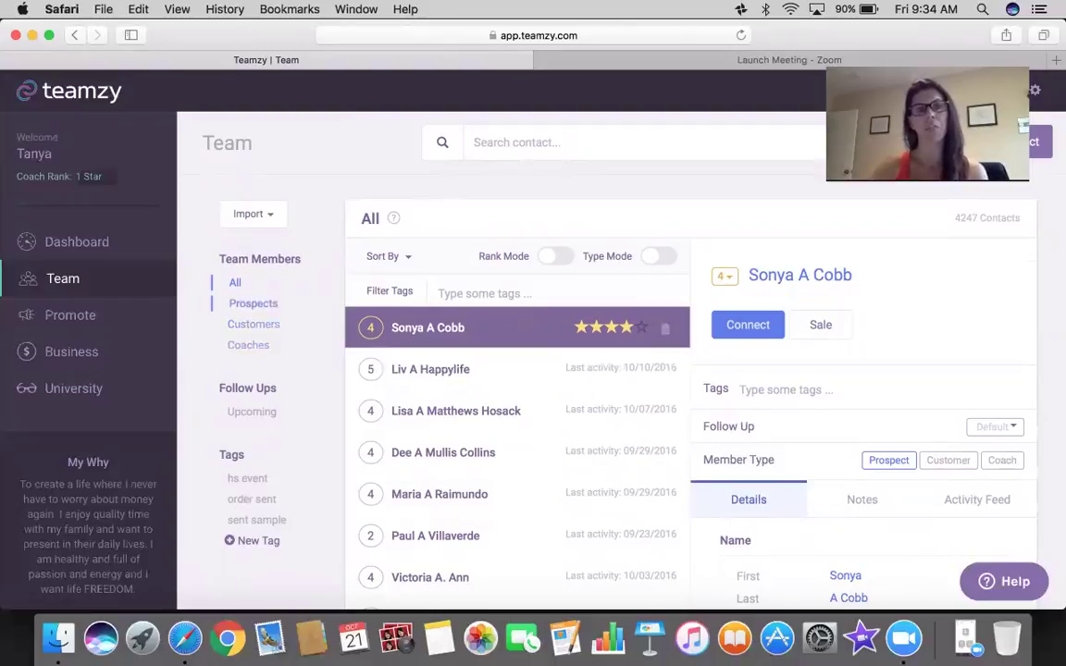
# - Filter the contact list in turn to prospects, customers and coaches
pyautogui.click(252, 302)
pyautogui.click(255, 324)
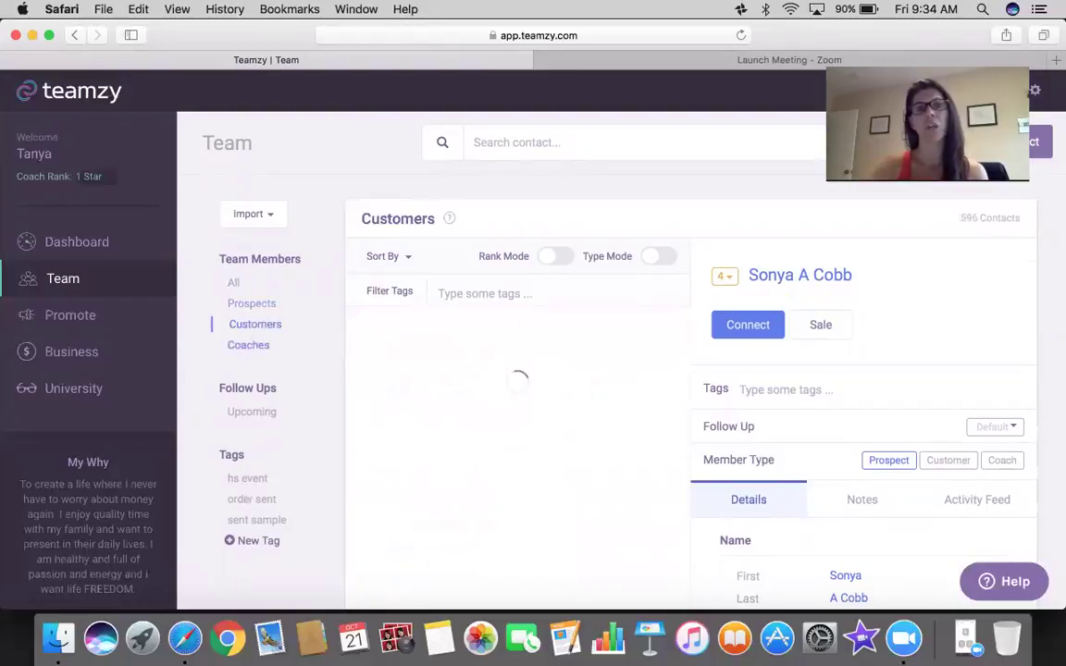
pyautogui.click(250, 345)
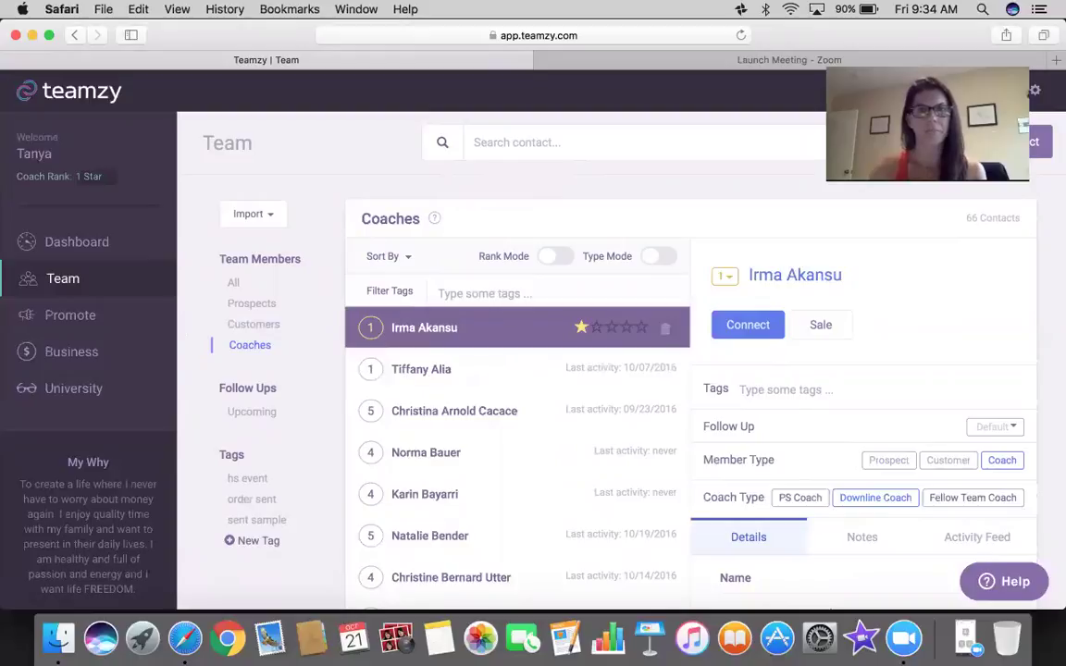
# - Rate a contact three stars, then show the Upcoming Follow Ups list
pyautogui.click(611, 327)
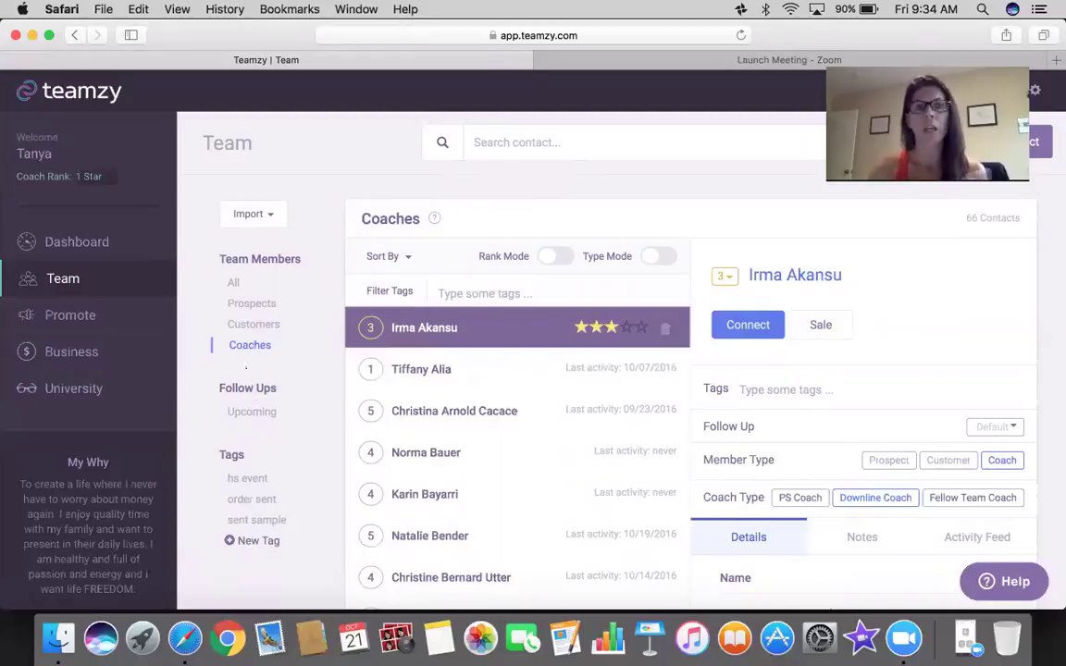
pyautogui.click(241, 323)
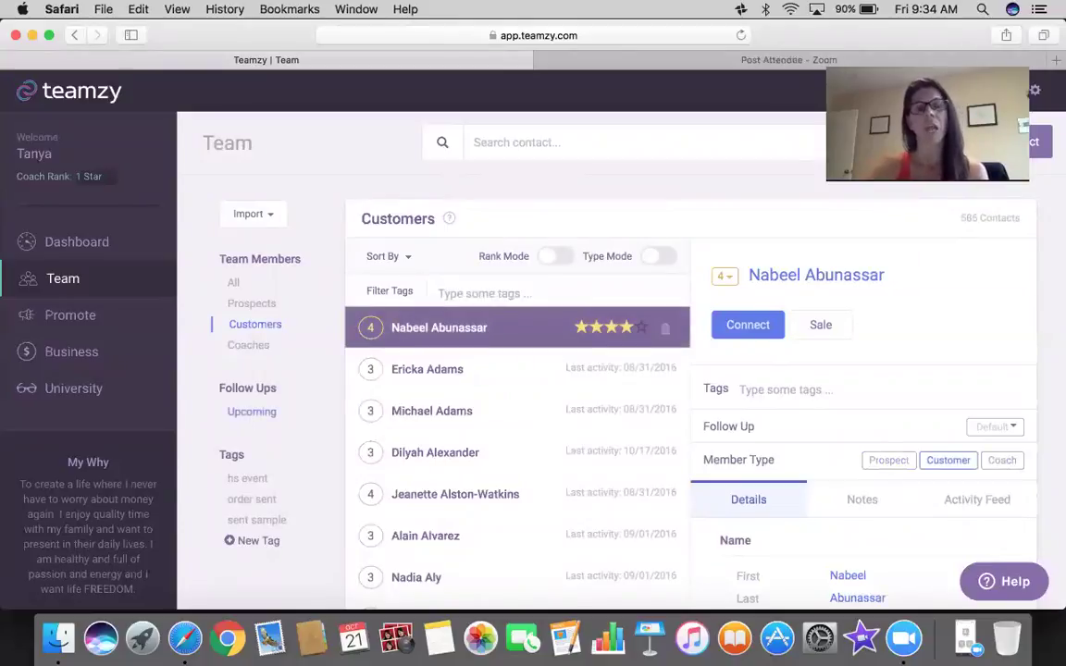
pyautogui.click(252, 411)
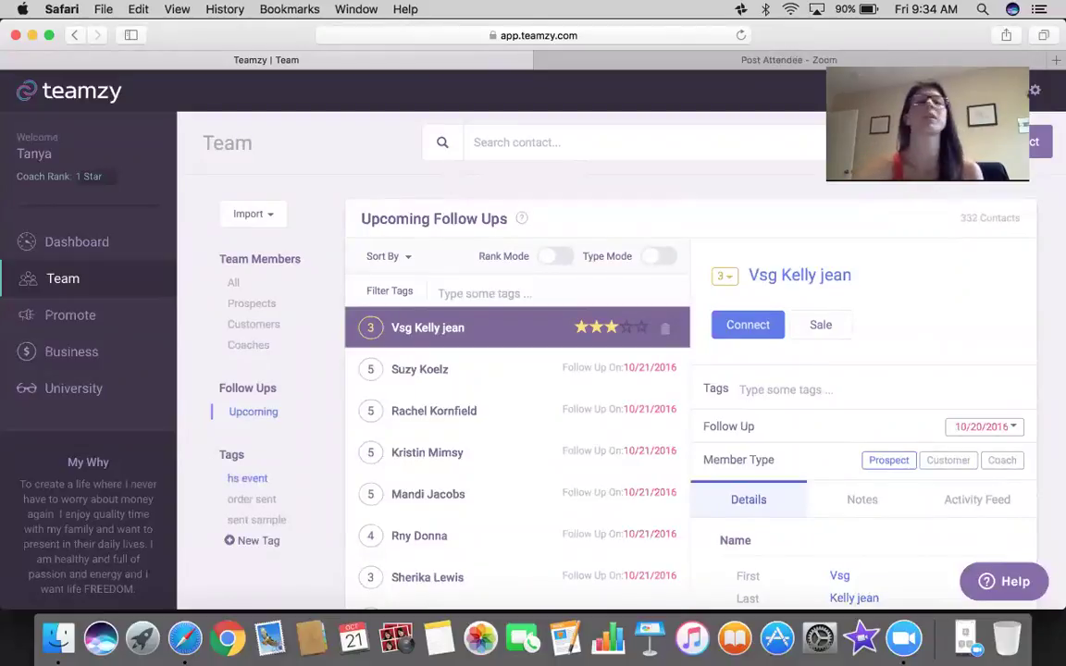
# - Filter to the 14 hs event contacts and scroll through the results
pyautogui.click(247, 478)
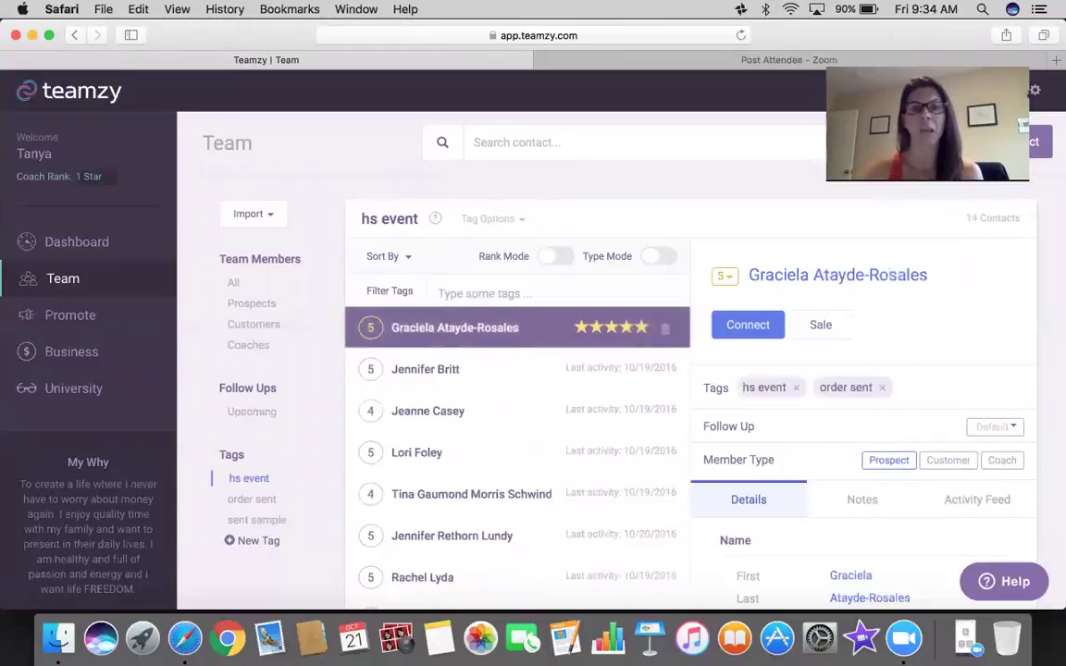
pyautogui.scroll(-10, 404, 448)
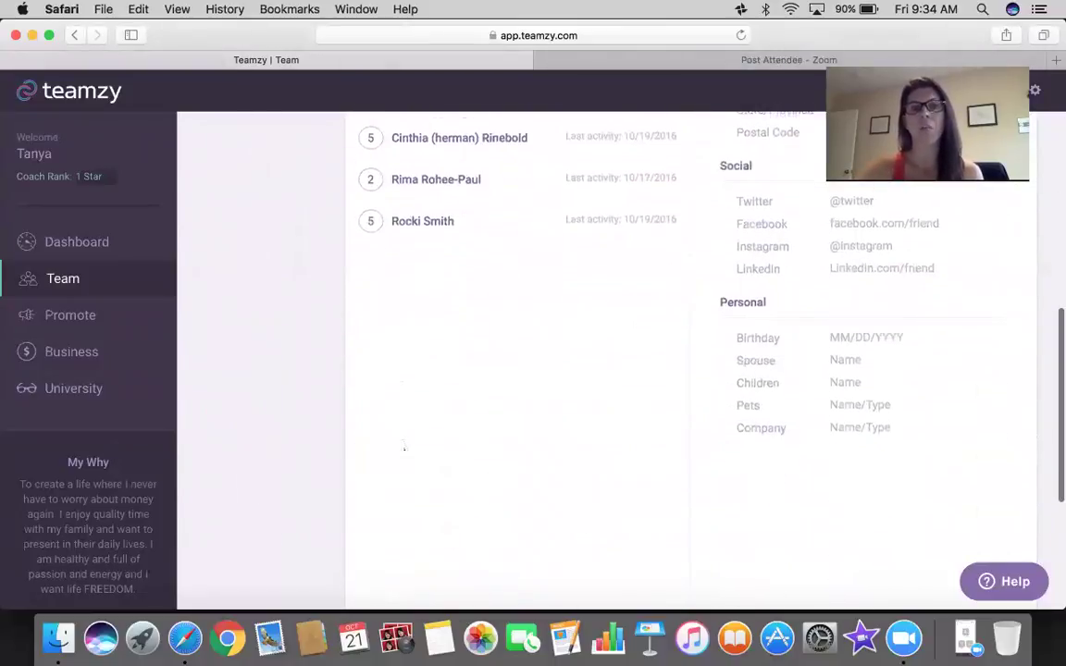
pyautogui.scroll(10, 403, 447)
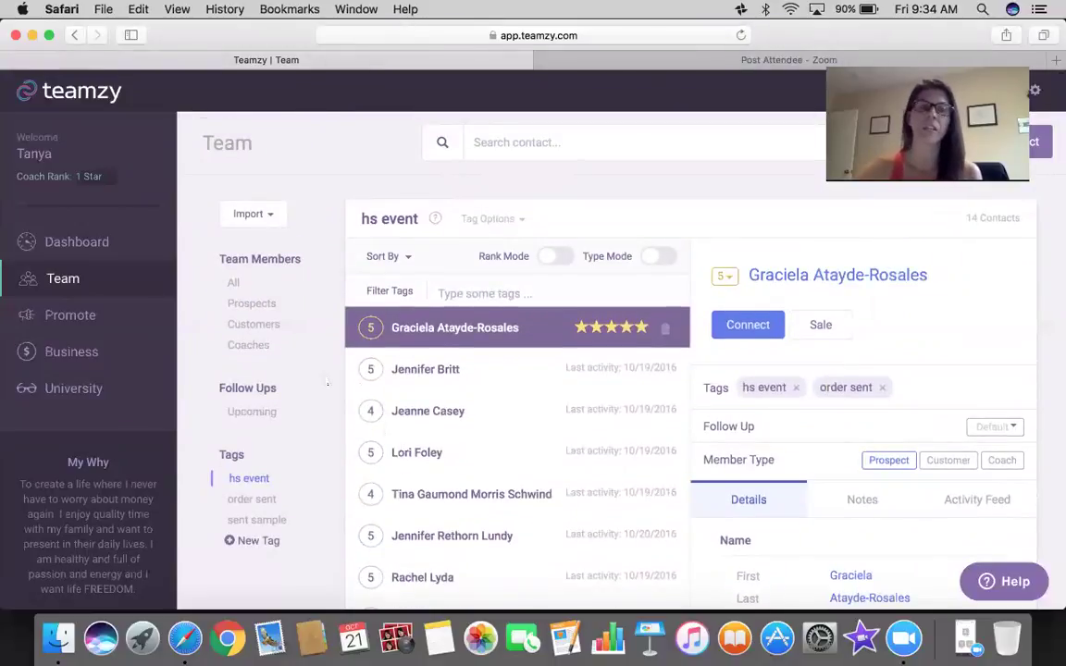
pyautogui.scroll(-10, 403, 448)
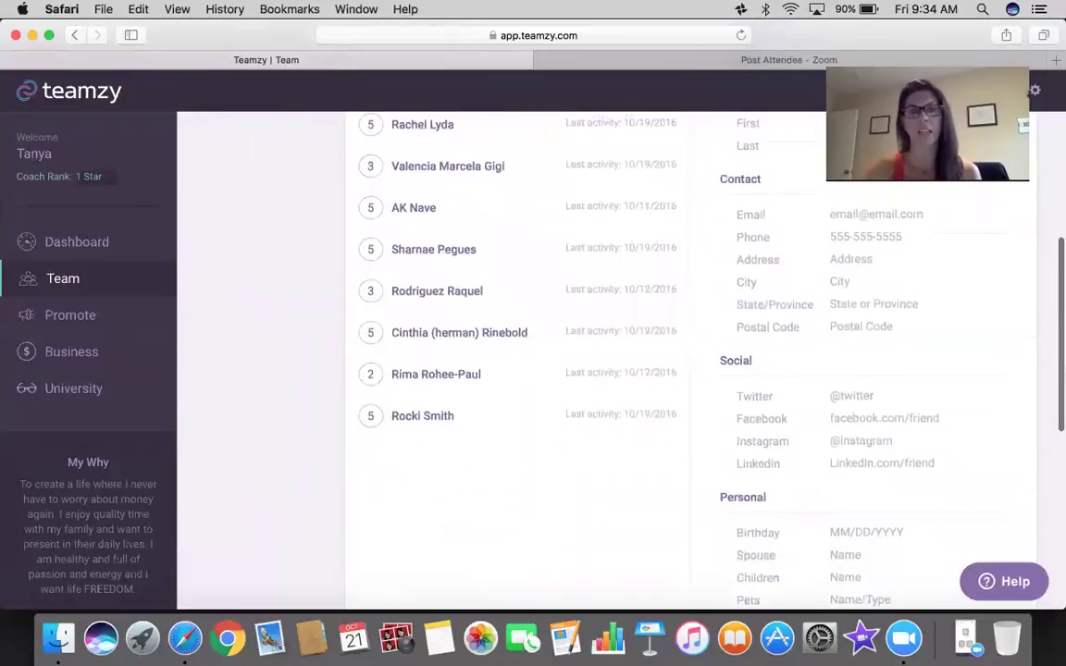
pyautogui.scroll(10, 404, 448)
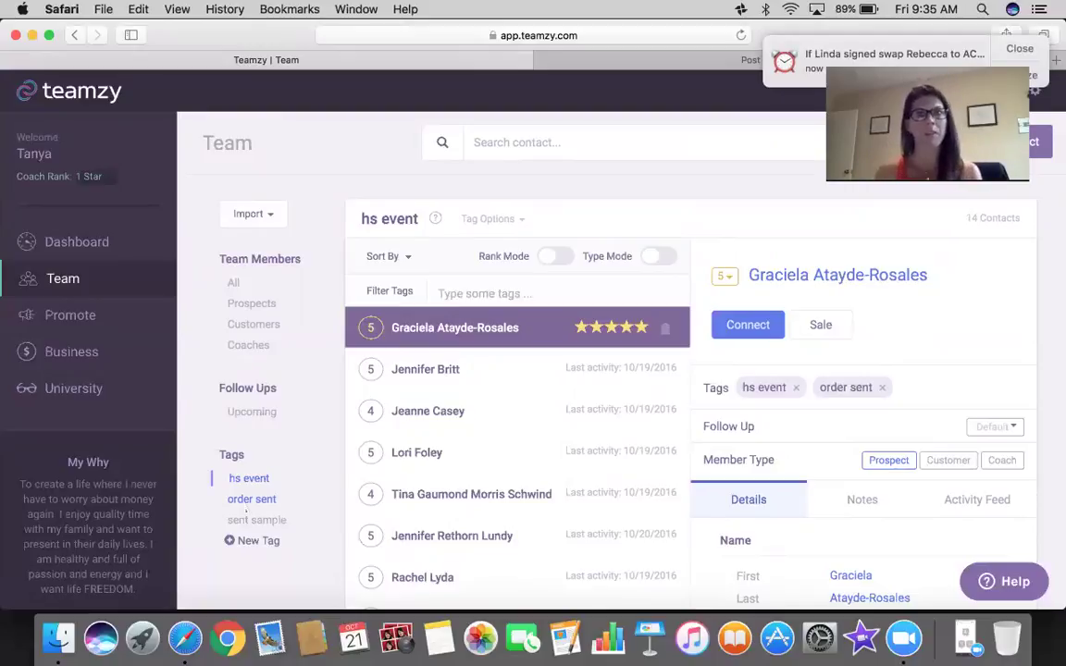
# - Browse the order sent contacts, then filter to the six sent sample contacts
pyautogui.click(248, 500)
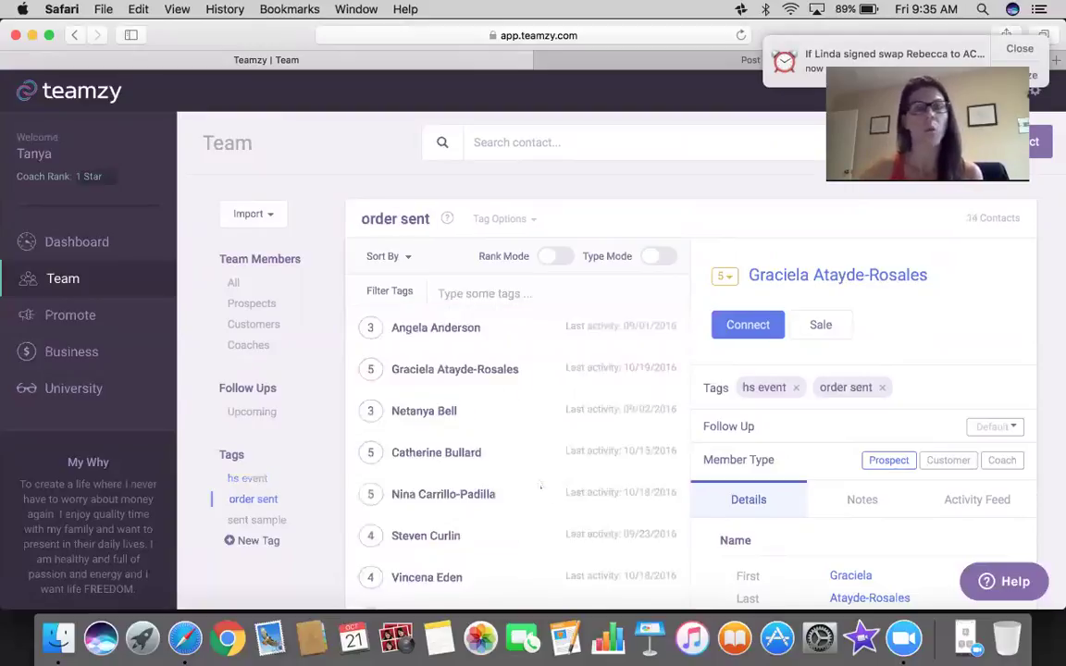
pyautogui.scroll(-15, 540, 486)
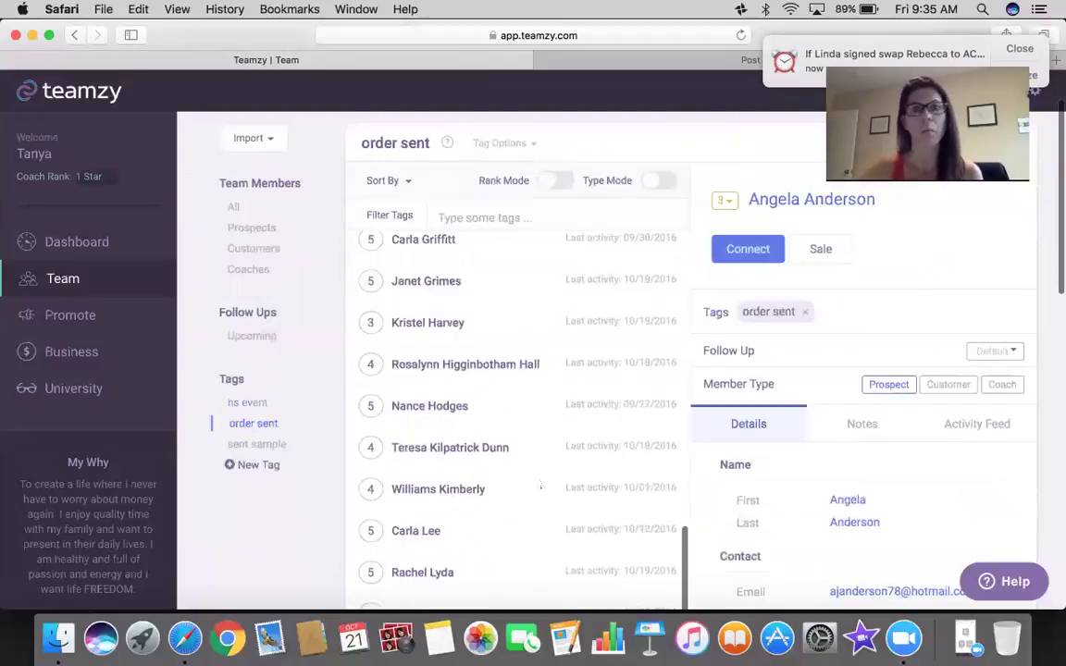
pyautogui.scroll(-8, 541, 485)
pyautogui.scroll(20, 540, 485)
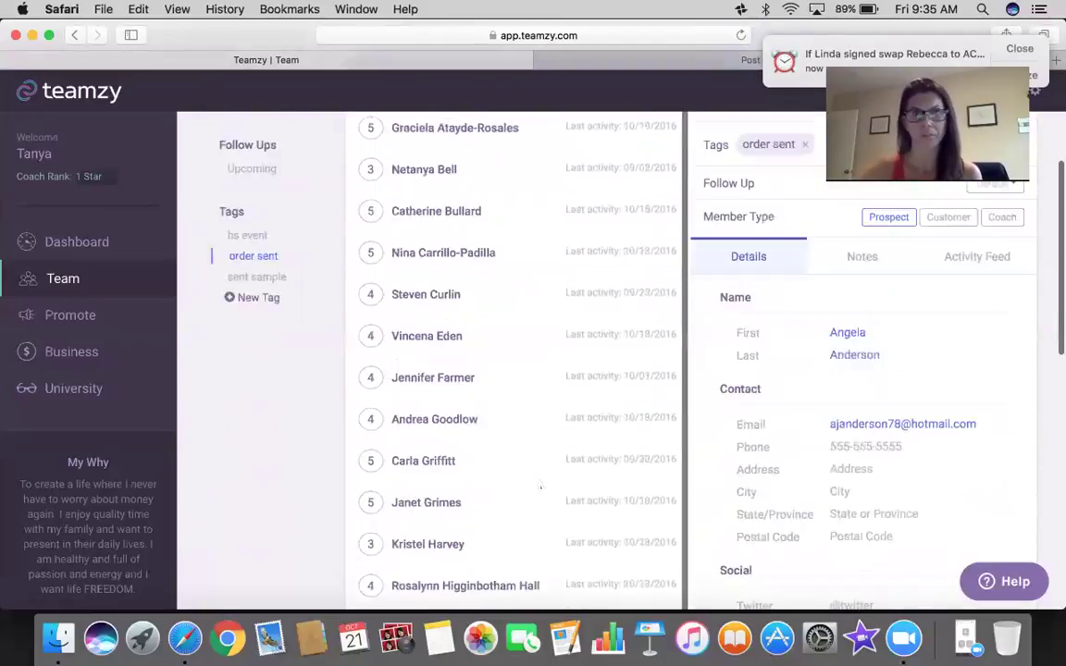
pyautogui.click(257, 525)
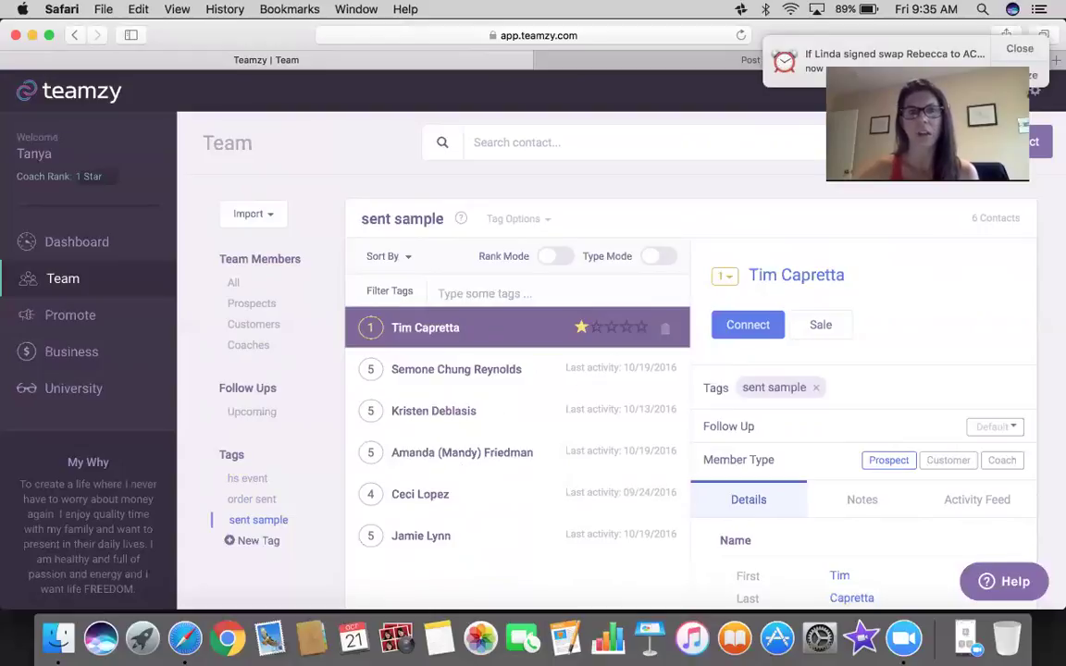
# - Remove the sent sample tag from the third contact, then view the second contact
pyautogui.click(434, 411)
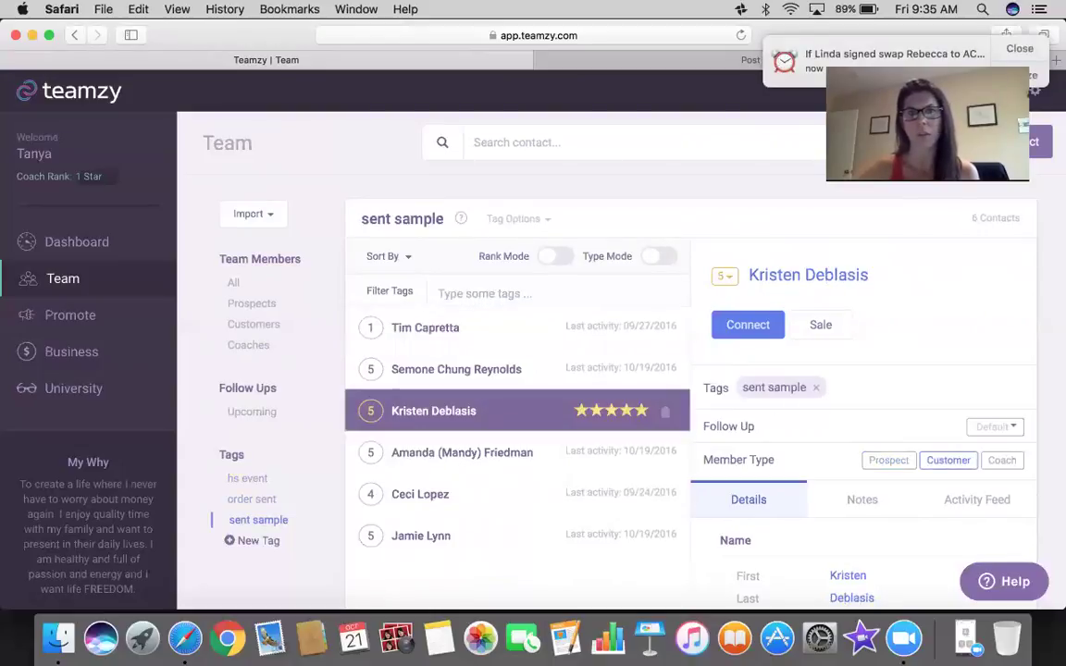
pyautogui.click(816, 386)
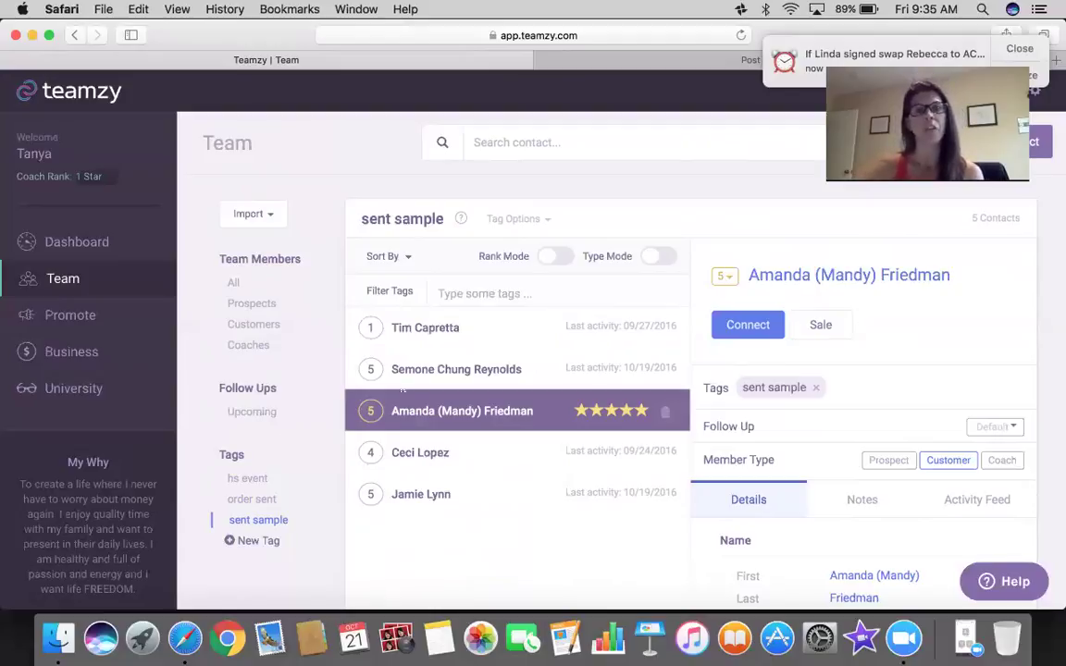
pyautogui.click(456, 369)
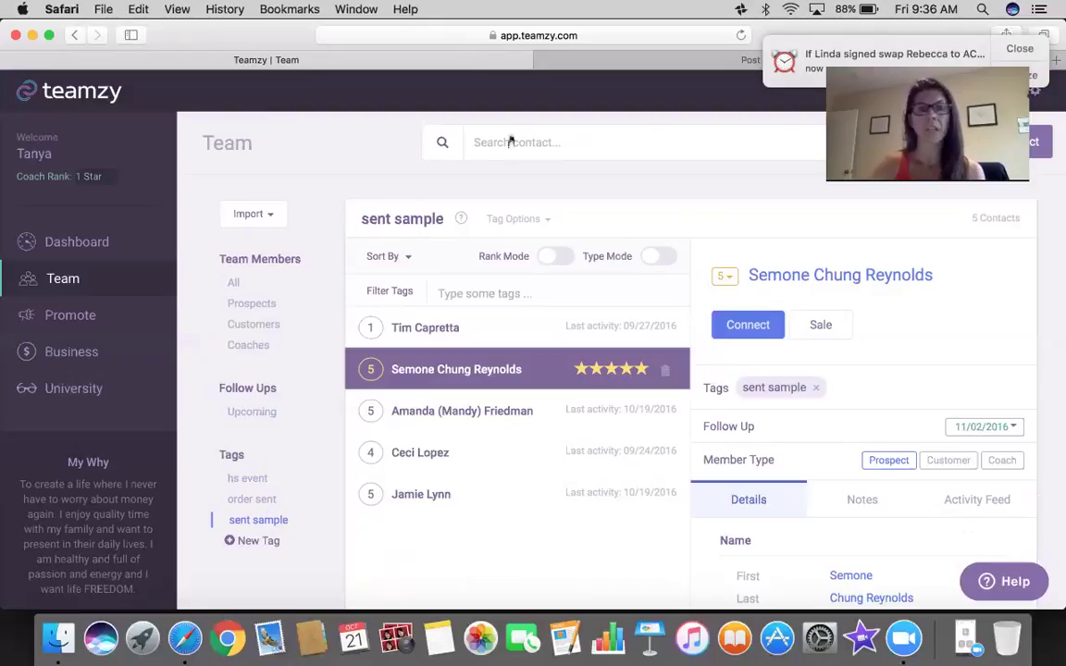
# - Search for the contact by name, select her, and type then erase 'order' in her Tags field
pyautogui.write('graciel')
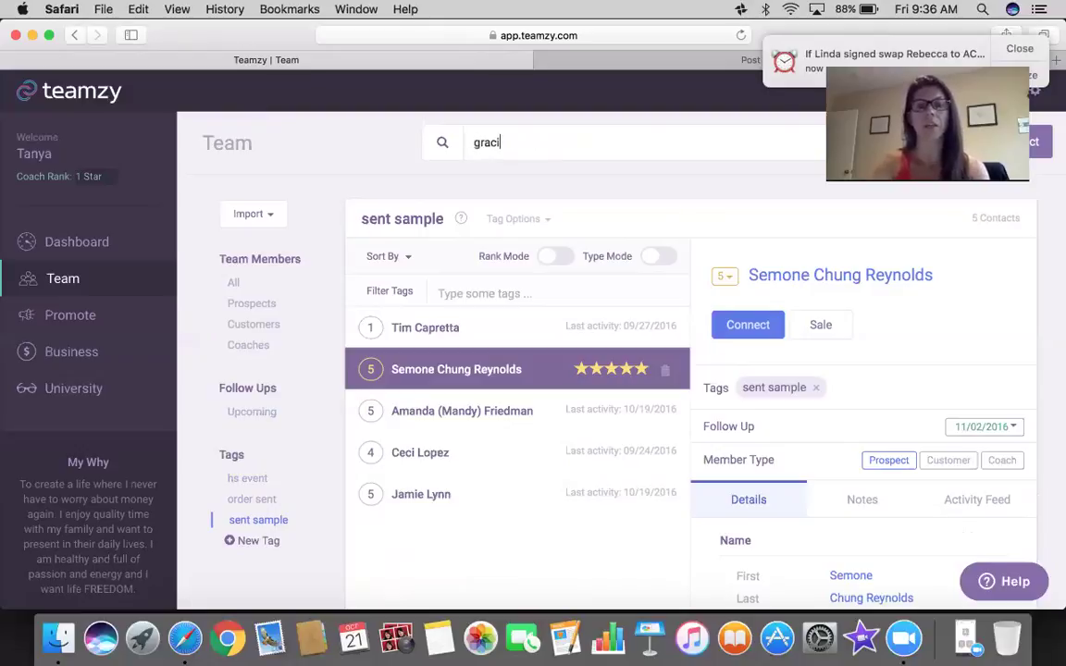
pyautogui.click(544, 174)
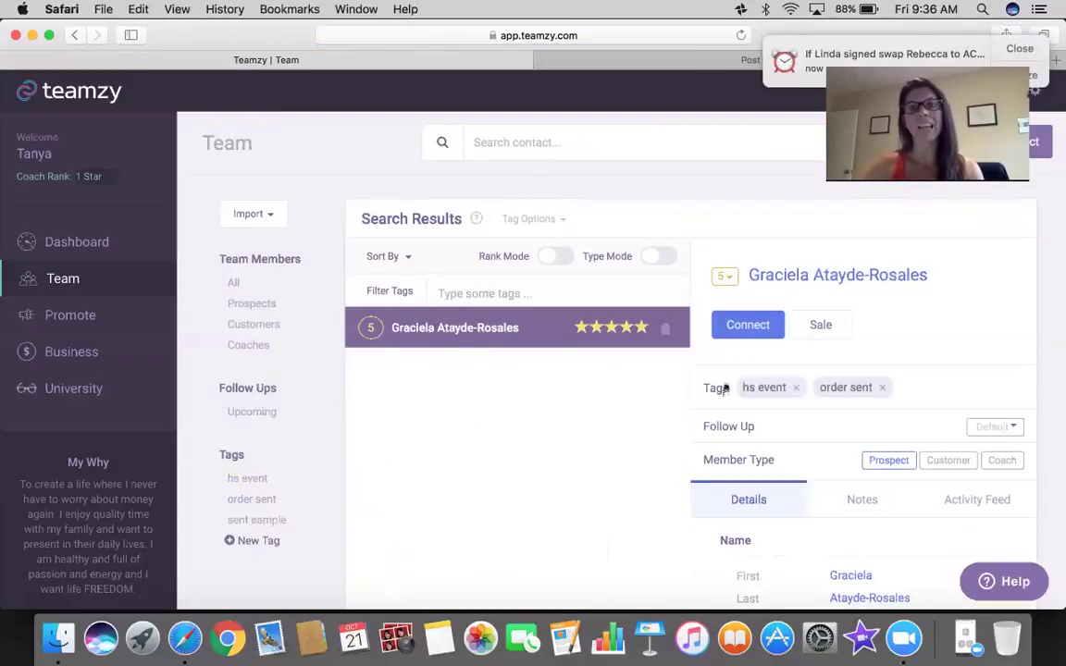
pyautogui.click(904, 387)
pyautogui.write('order')
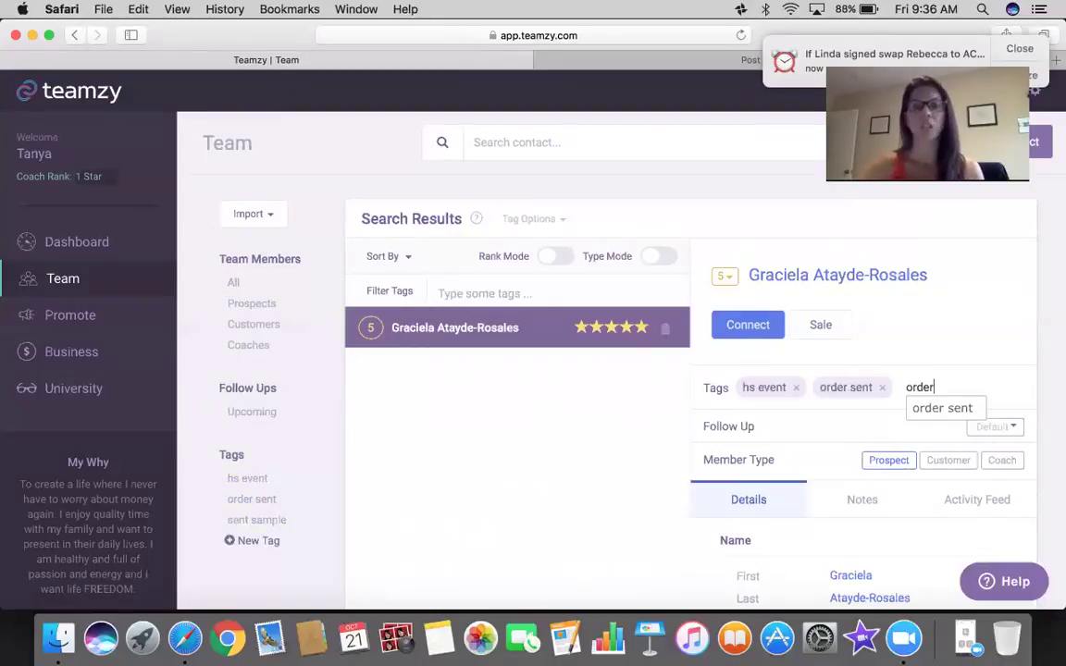
pyautogui.press('BackSpace')
pyautogui.press('BackSpace')
pyautogui.press('BackSpace')
pyautogui.press('BackSpace')
pyautogui.press('BackSpace')
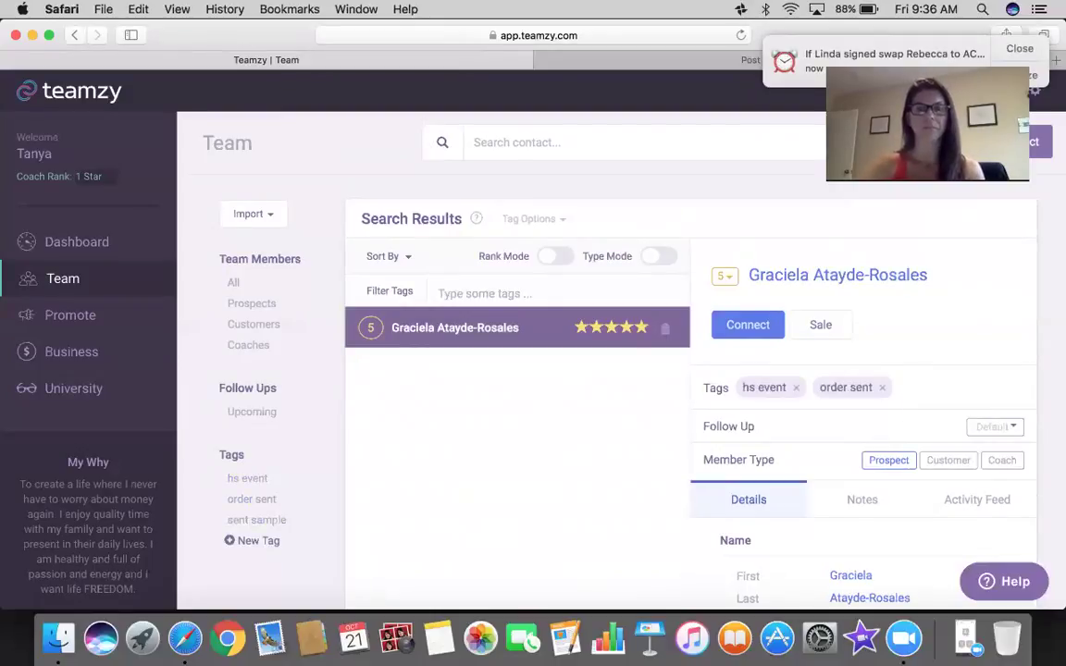